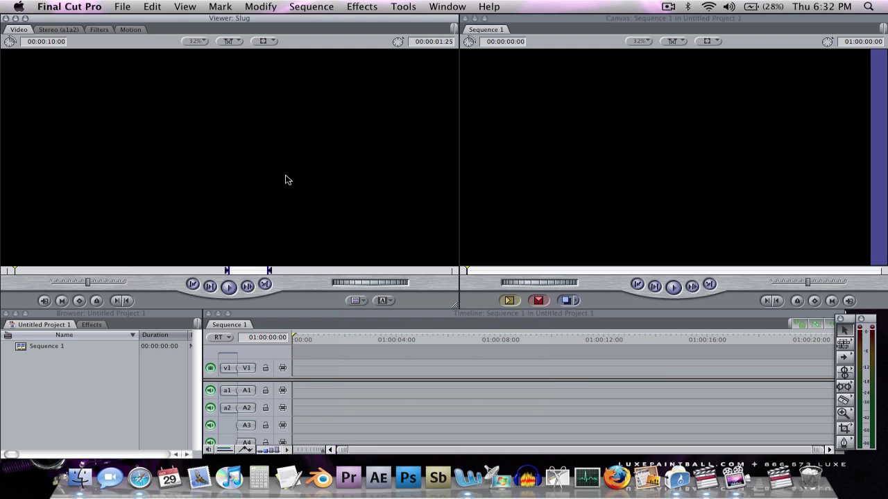
# Move to the Safari space showing the B&H Panasonic AG-HMC150 camcorder page
pyautogui.hotkey('ctrl', 'Right')
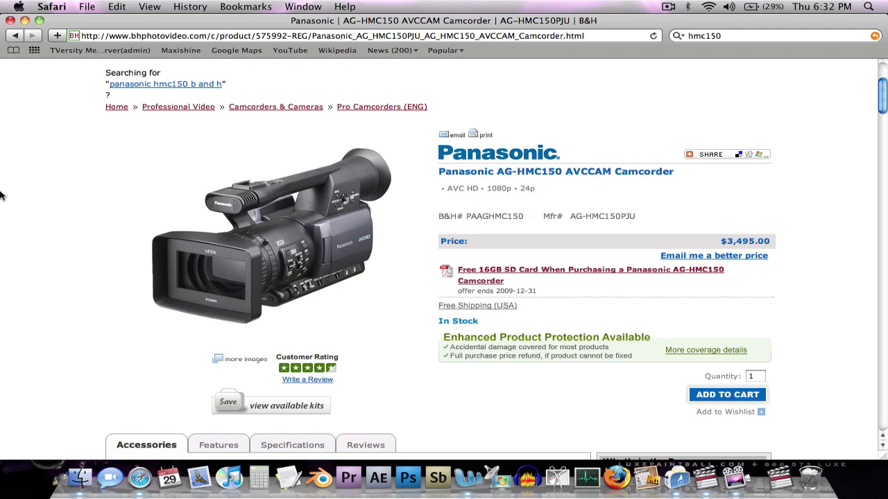
# Return to Final Cut Pro and open an empty Log and Transfer window from the File menu
pyautogui.hotkey('ctrl', 'Right')
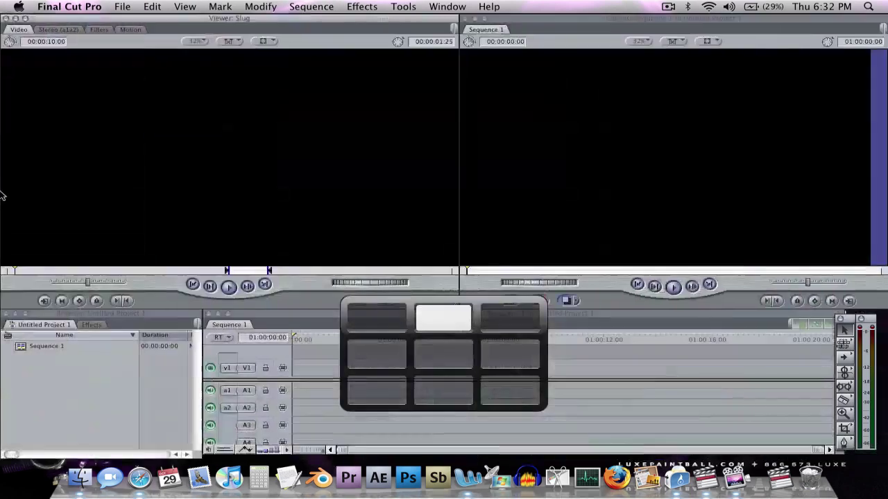
pyautogui.click(119, 6)
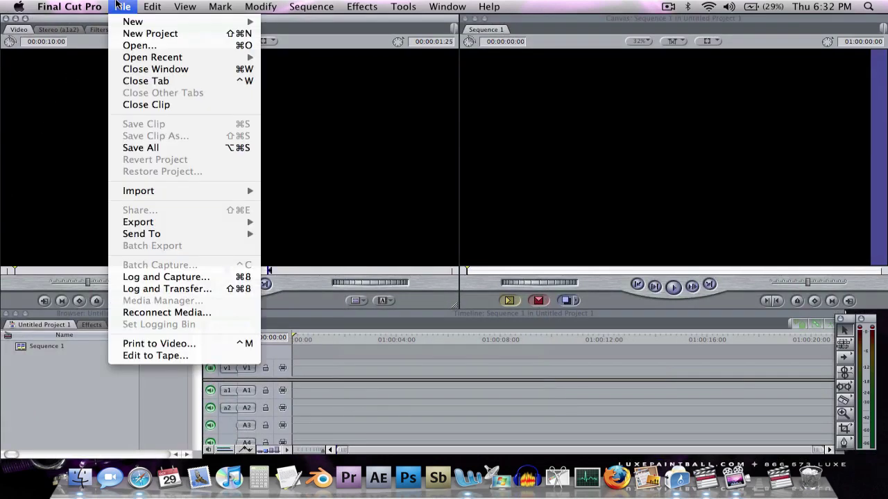
pyautogui.click(166, 290)
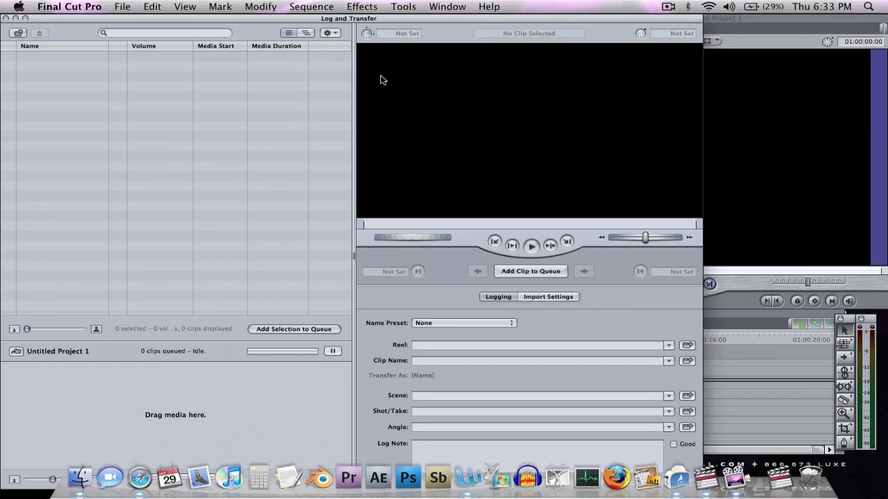
# Bring the G-RAID MINI drive window forward and select clip 00041.MTS
pyautogui.moveTo(2, 497)
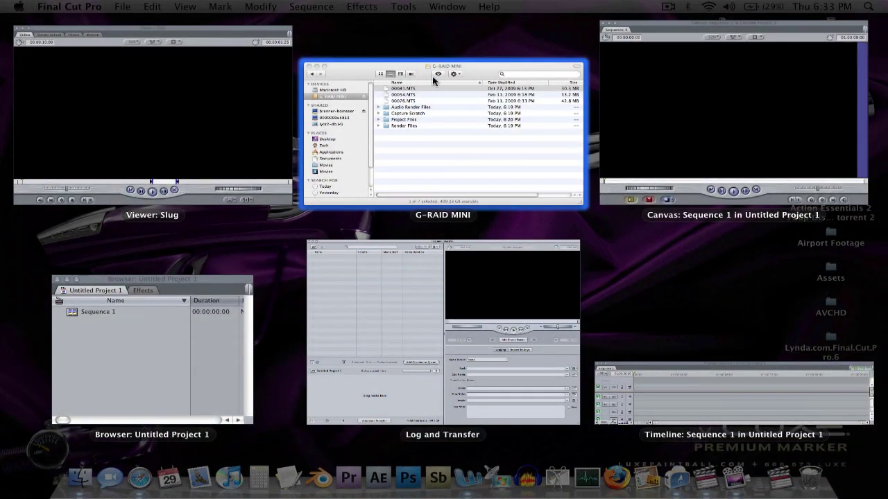
pyautogui.click(432, 78)
pyautogui.hotkey('ctrl', 'Right')
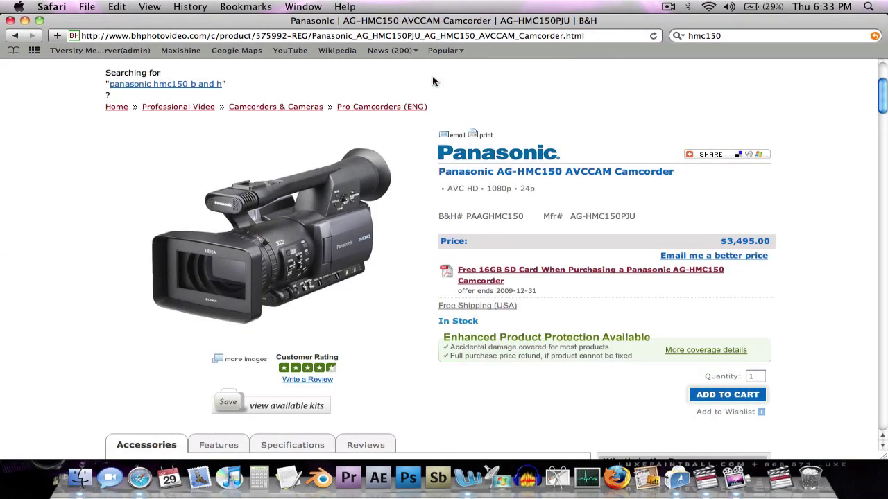
pyautogui.hotkey('ctrl', 'Left')
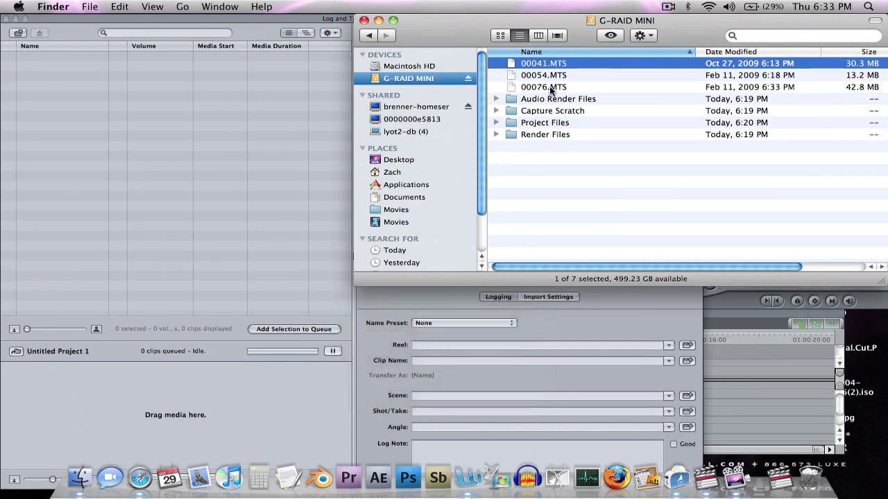
pyautogui.click(550, 90)
pyautogui.press('Up')
pyautogui.press('Up')
# Add the drive as import media, confirm AVCHD converts to Apple ProRes 422, and close Log and Transfer
pyautogui.click(141, 50)
pyautogui.click(18, 34)
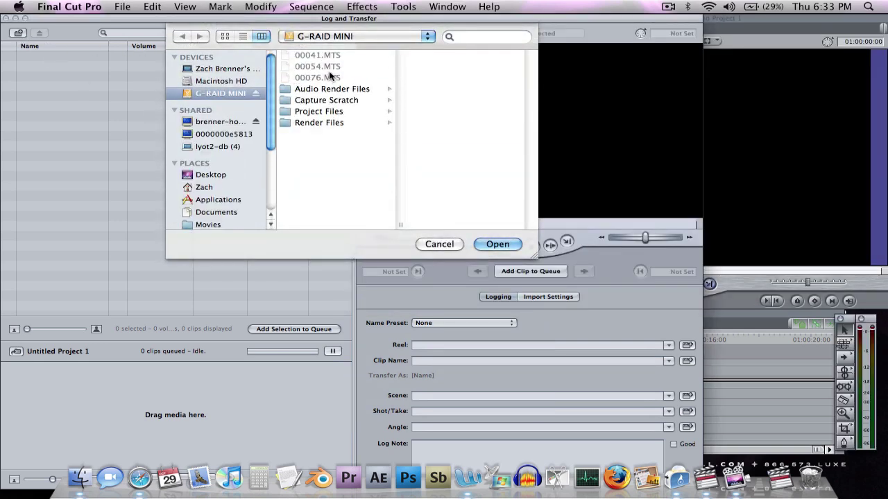
pyautogui.press('Return')
pyautogui.click(331, 34)
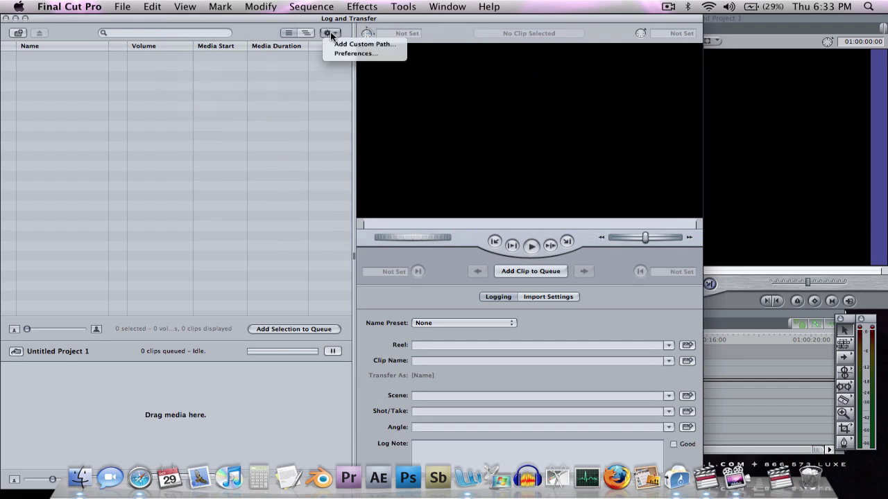
pyautogui.click(343, 61)
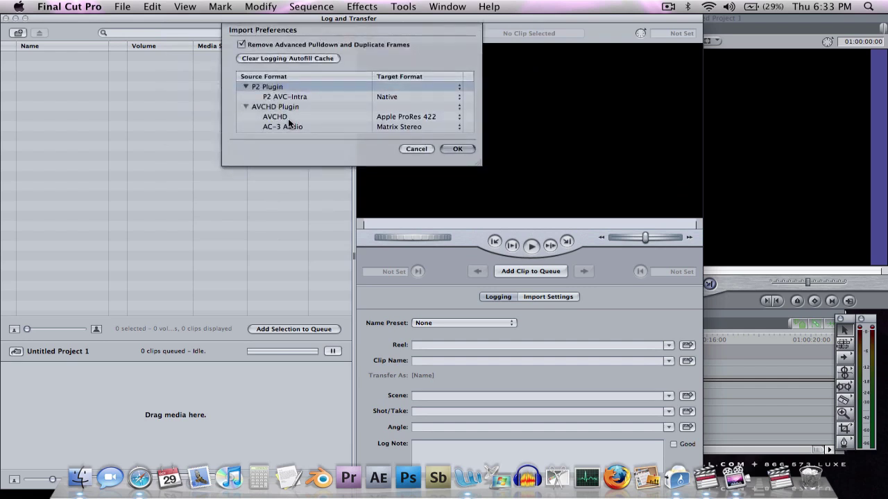
pyautogui.click(288, 117)
pyautogui.press('Return')
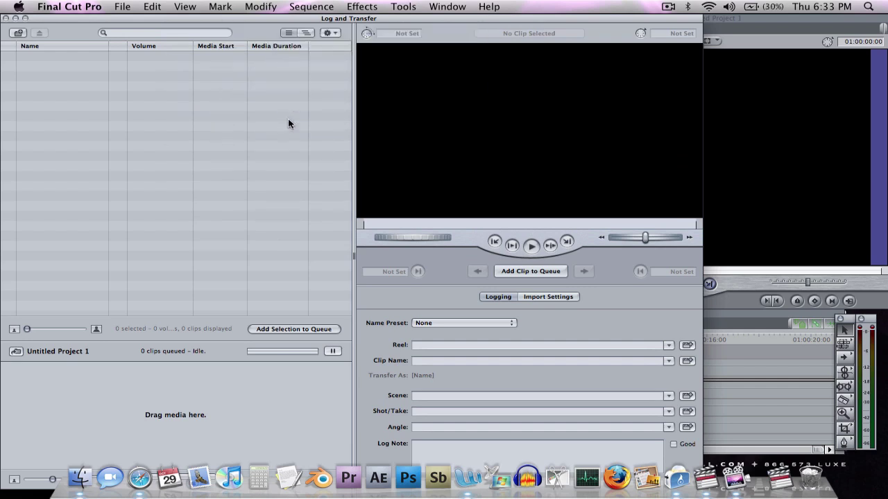
pyautogui.click(5, 18)
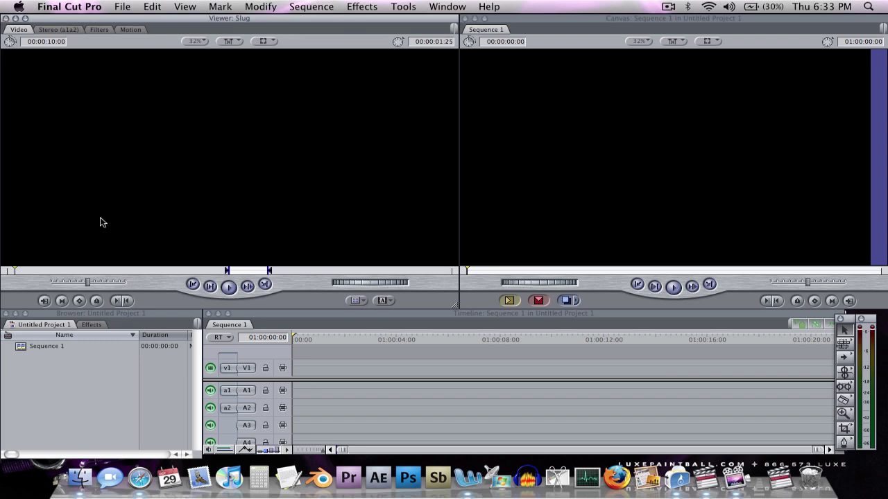
# Bring the G-RAID MINI window into Toast's space and drop 00041, 00054 and 00076.MTS into Video Files
pyautogui.click(677, 478)
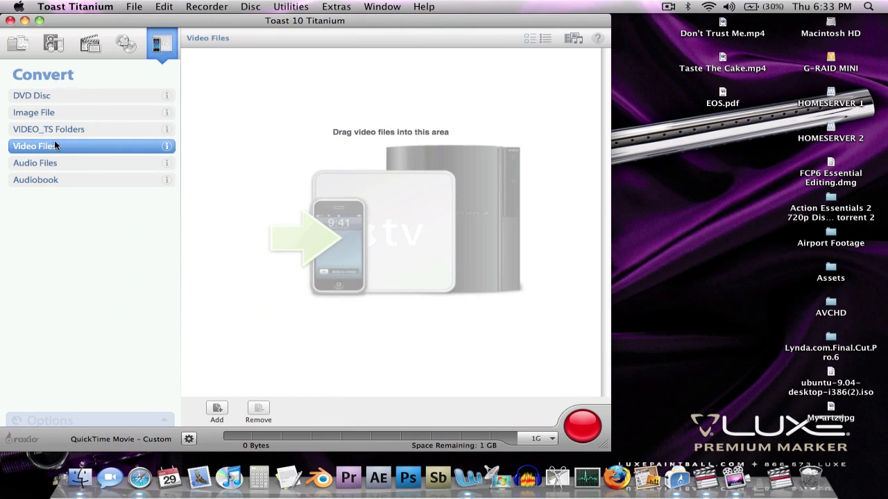
pyautogui.press('F11')
pyautogui.press('F11')
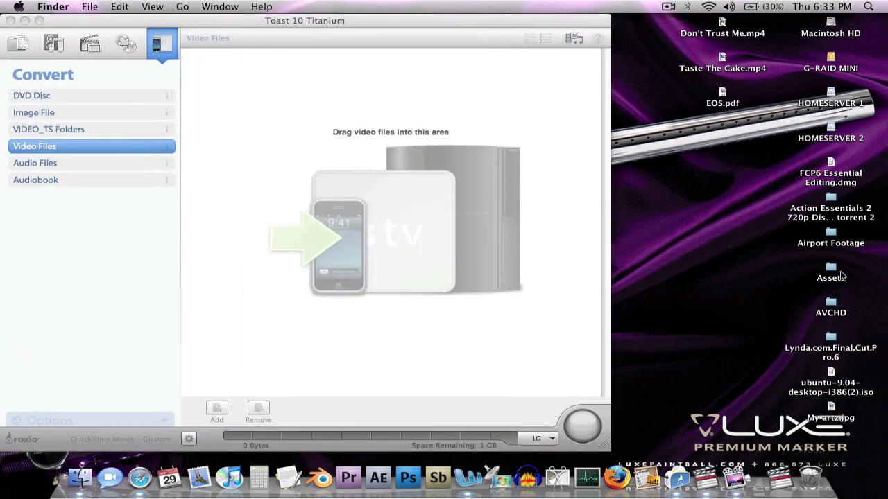
pyautogui.hotkey('ctrl', 'Right')
pyautogui.moveTo(490, 31); pyautogui.dragTo(541, 179)
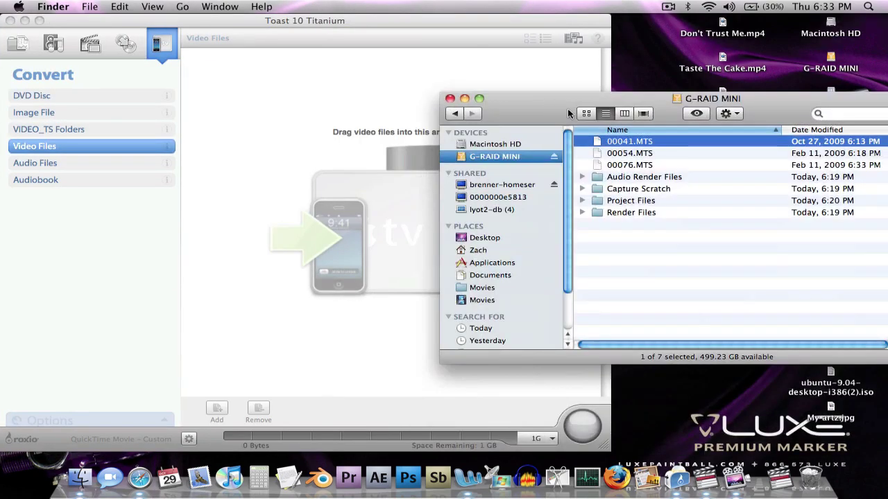
pyautogui.keyDown('shift'); pyautogui.click(633, 165); pyautogui.keyUp('shift')
pyautogui.moveTo(633, 165); pyautogui.dragTo(402, 125)
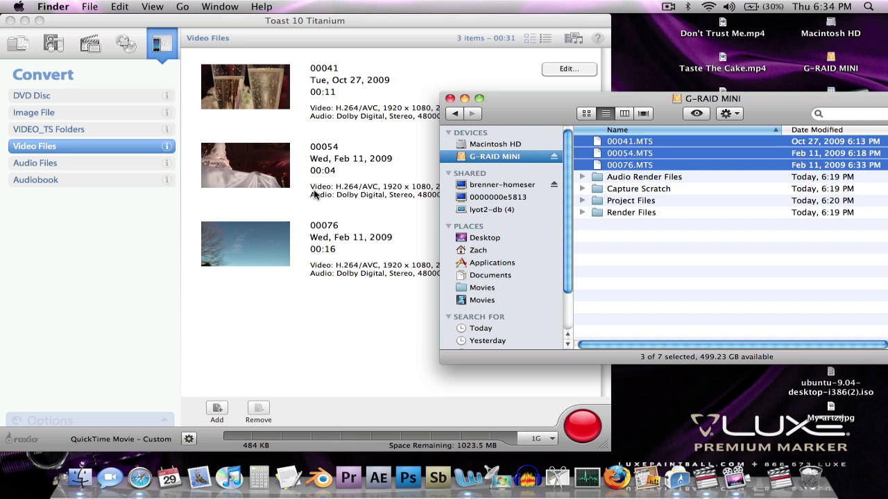
# Scrub the thumbnails of clips 00076 and 00041 to preview their frames
pyautogui.click(308, 326)
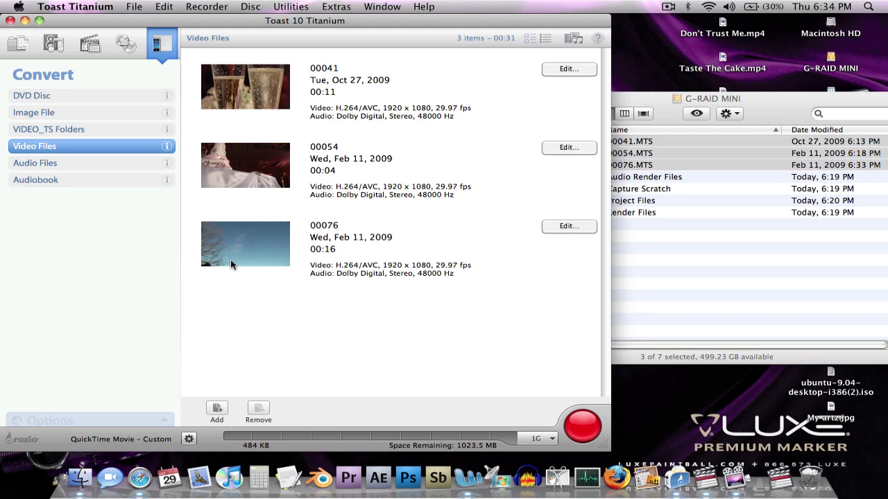
pyautogui.moveTo(230, 261)
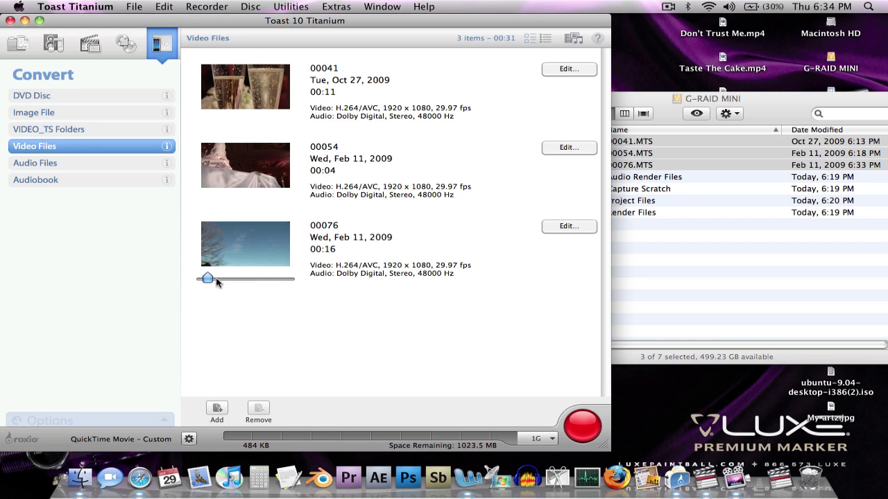
pyautogui.moveTo(206, 279); pyautogui.dragTo(234, 281)
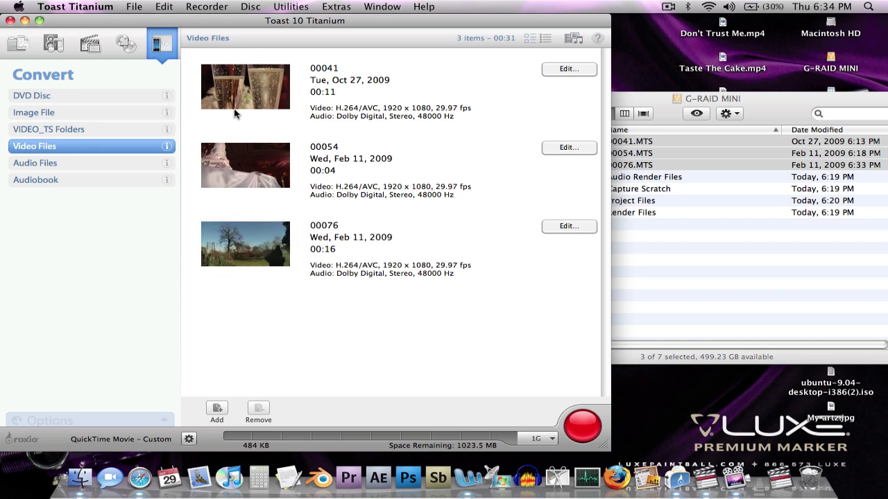
pyautogui.moveTo(224, 118)
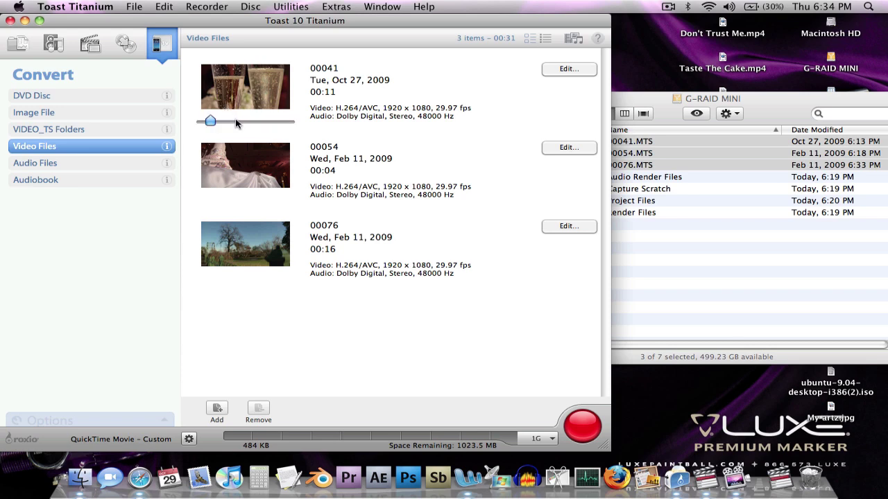
pyautogui.moveTo(210, 121)
pyautogui.mouseDown()
pyautogui.moveTo(252, 121)
pyautogui.moveTo(209, 122)
pyautogui.mouseUp()
# Set the QuickTime Movie video compression to Apple ProRes 422, keeping the frame rate at Current
pyautogui.click(581, 431)
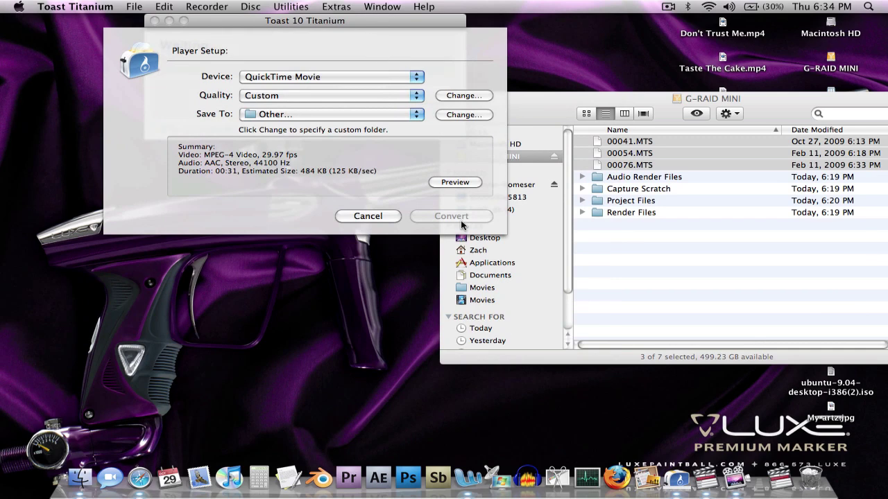
pyautogui.click(465, 96)
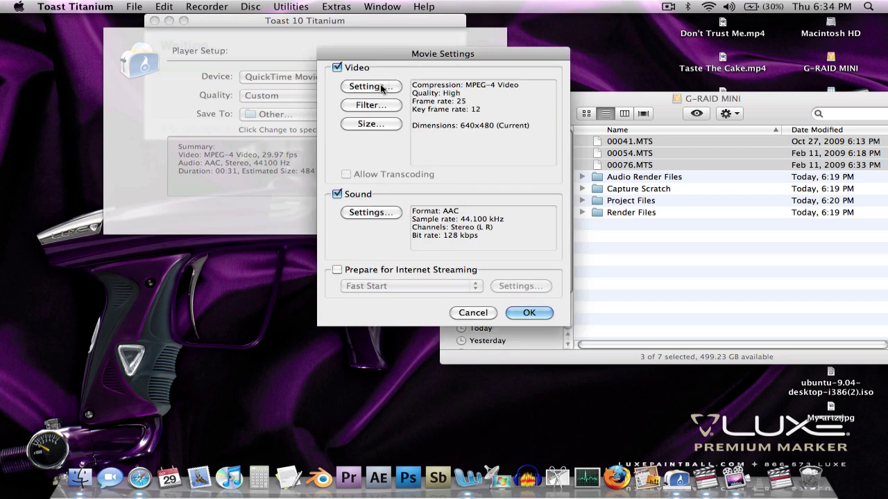
pyautogui.click(380, 87)
pyautogui.click(458, 60)
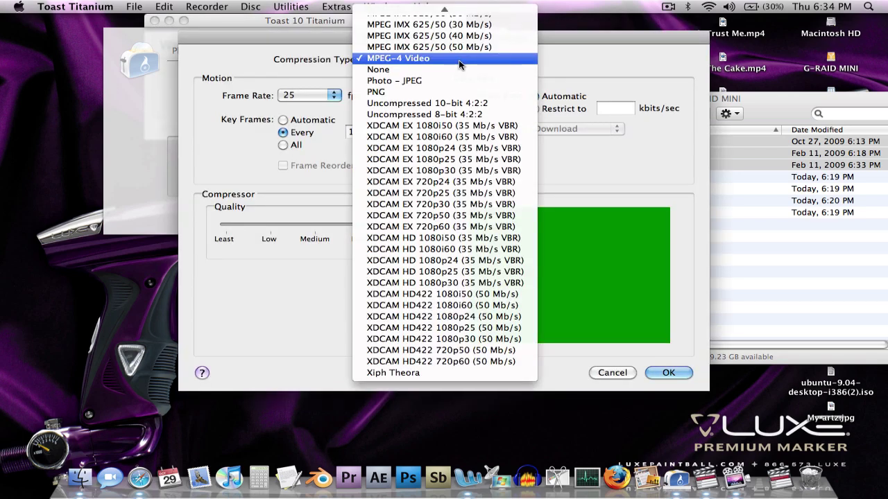
pyautogui.scroll(5, 458, 60)
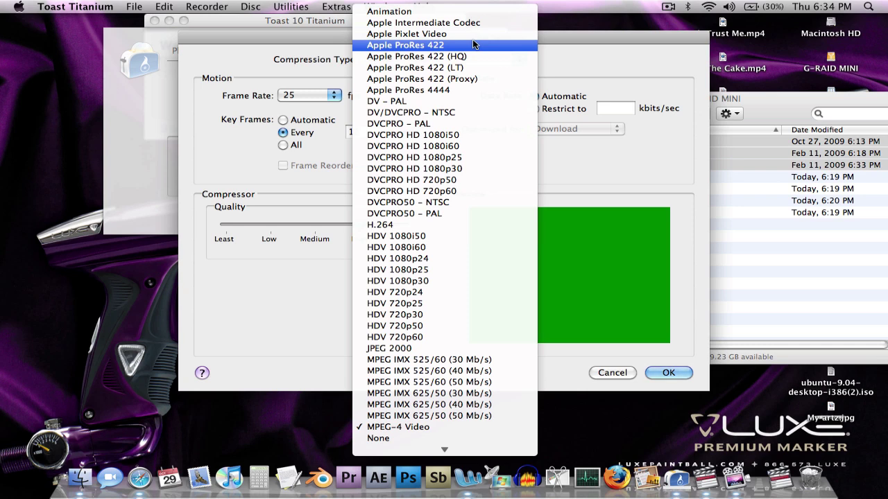
pyautogui.click(474, 45)
pyautogui.click(313, 95)
pyautogui.click(316, 96)
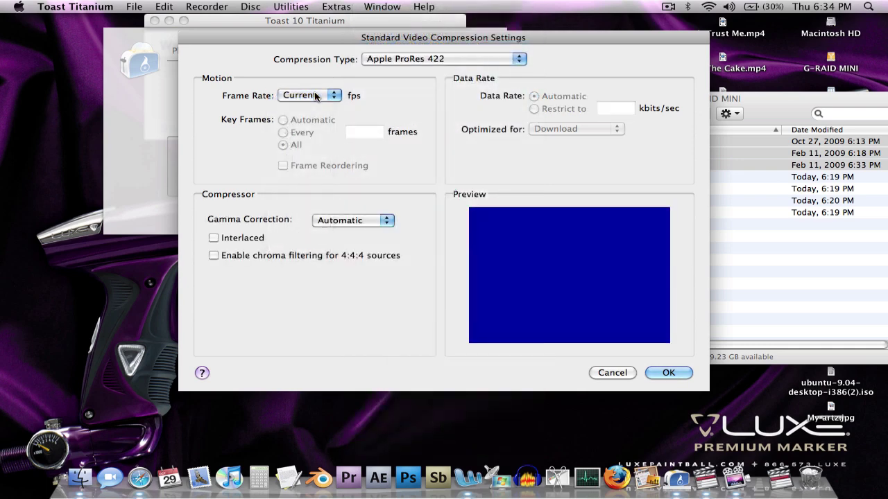
pyautogui.click(674, 374)
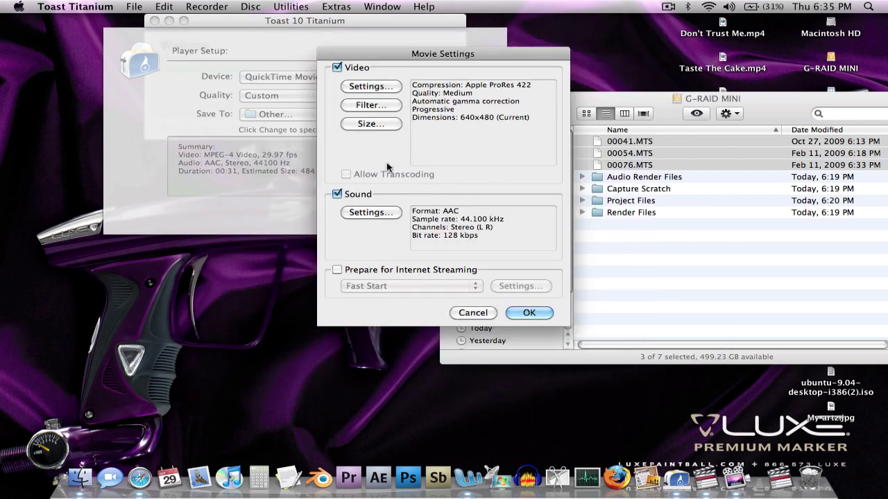
# Set the movie's AAC stereo audio target bit rate to 320 kbps
pyautogui.click(377, 212)
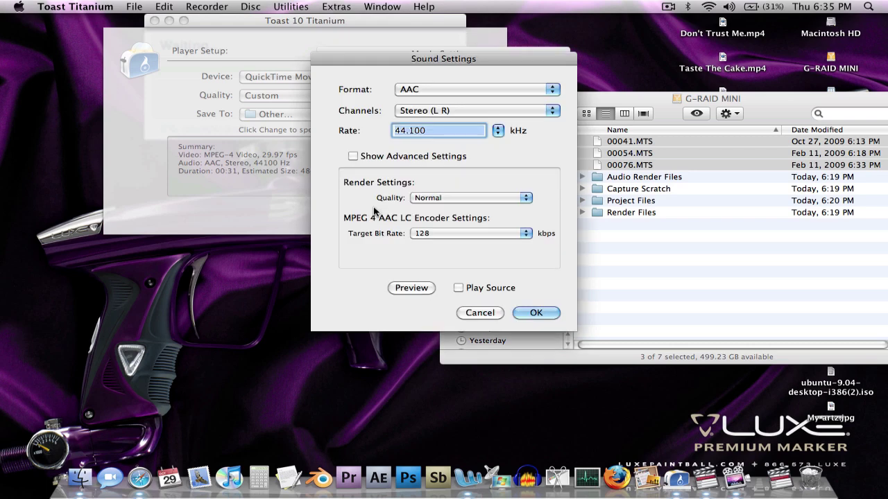
pyautogui.click(410, 233)
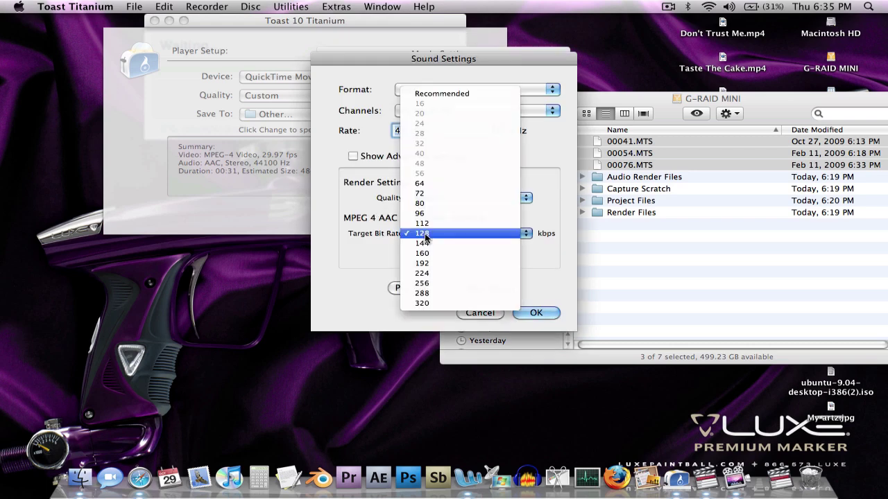
pyautogui.click(436, 304)
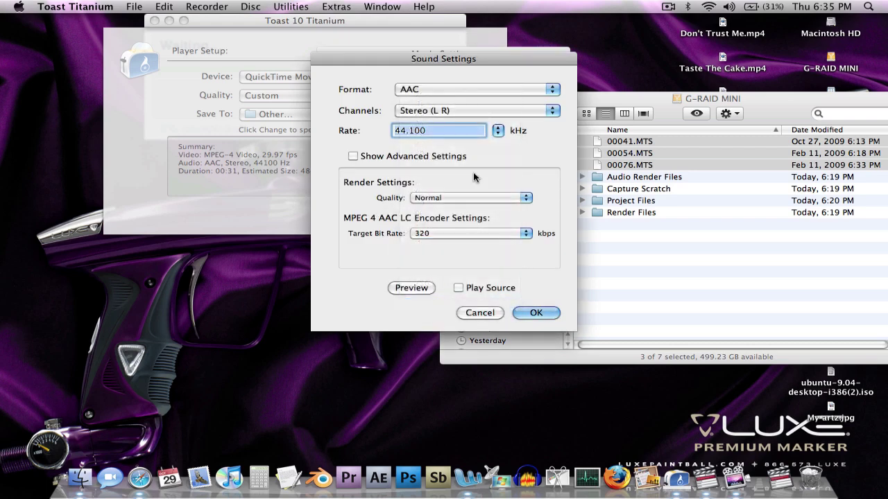
pyautogui.click(532, 313)
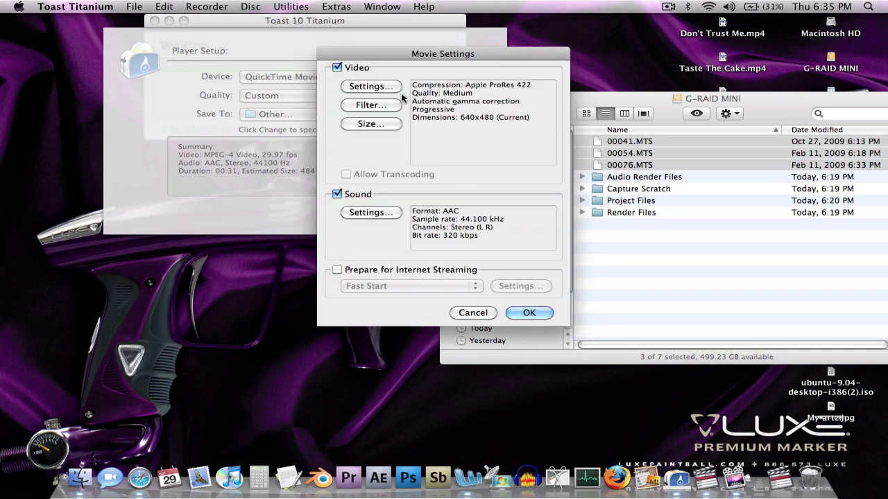
# Accept the movie settings and save output to a new 'ProRes AVCHD footage' folder on G-RAID MINI
pyautogui.click(516, 313)
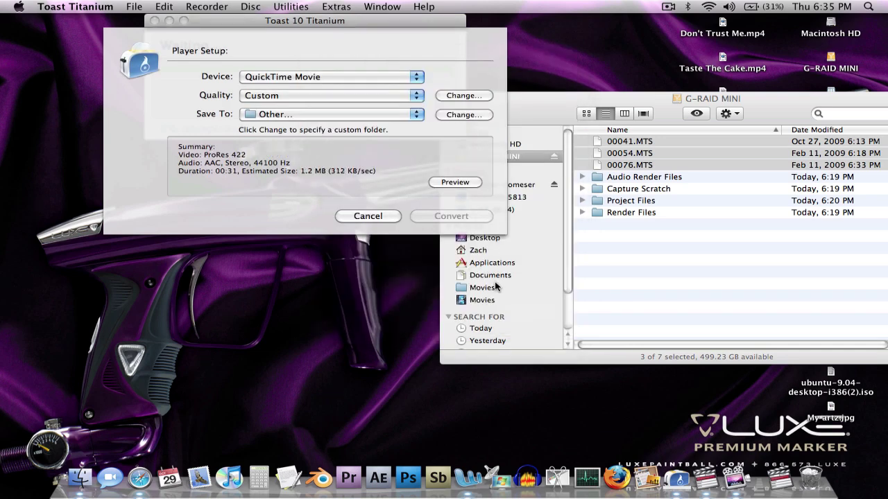
pyautogui.click(442, 114)
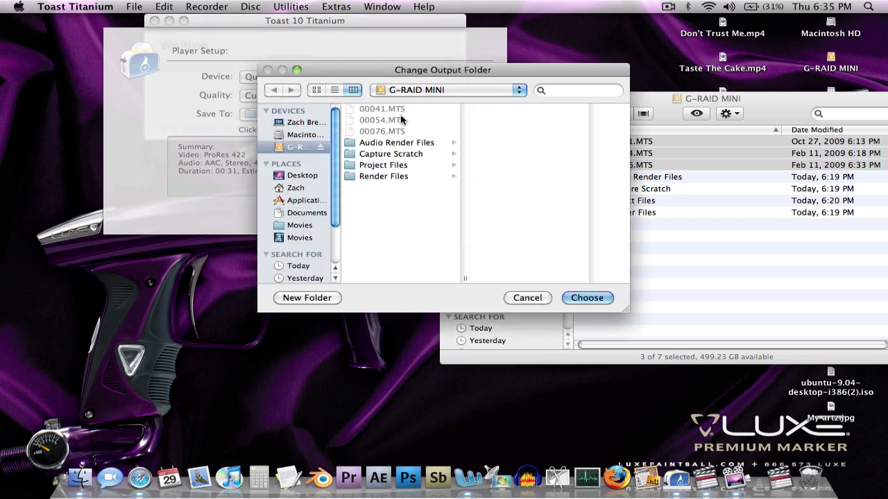
pyautogui.click(323, 301)
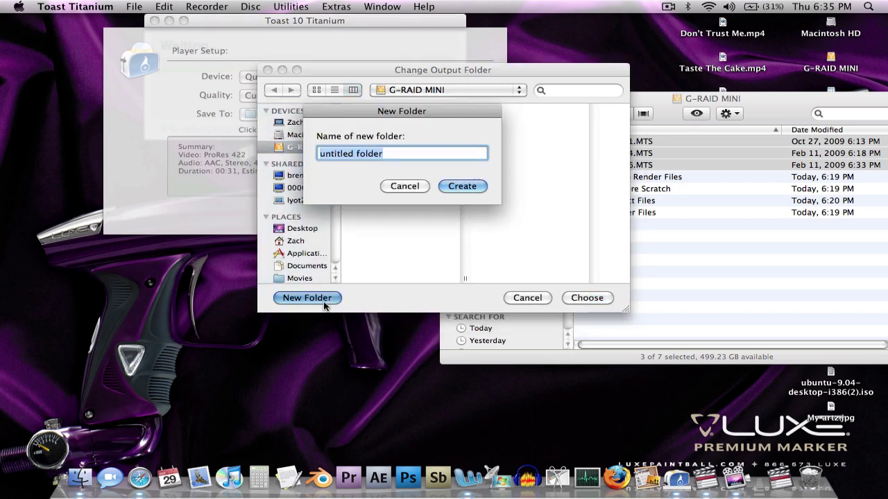
pyautogui.write('Pro')
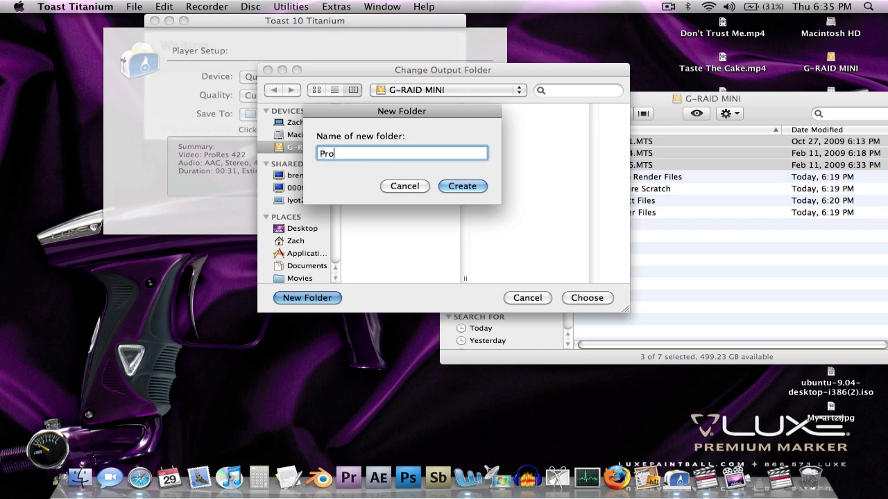
pyautogui.write('Res AVCHD footage')
pyautogui.press('Return')
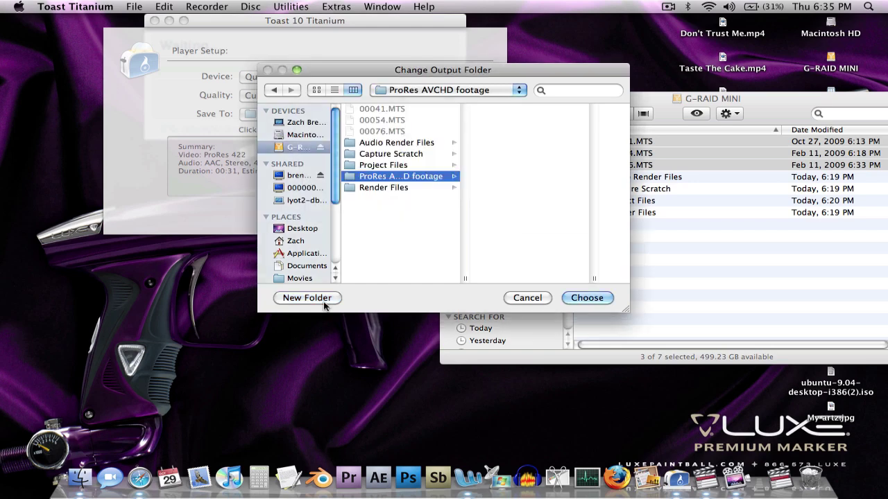
pyautogui.press('Return')
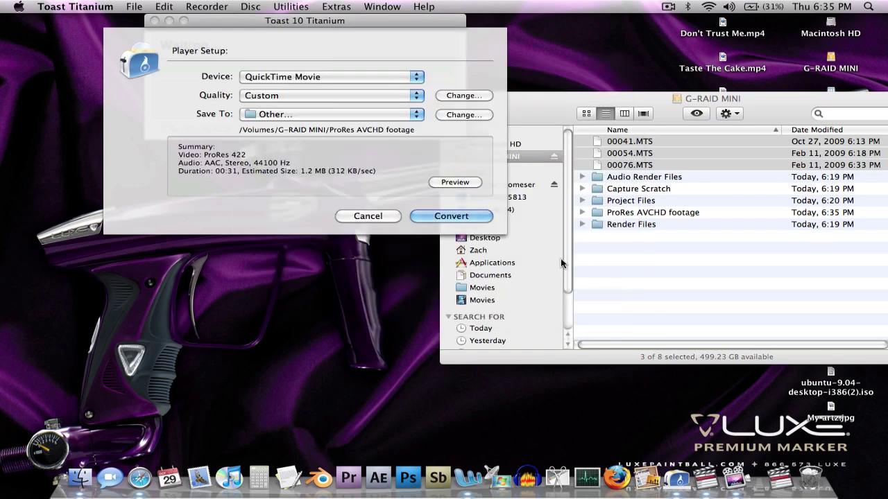
# Start converting the clips and let the export run until clip 00076 reaches 92%
pyautogui.press('Return')
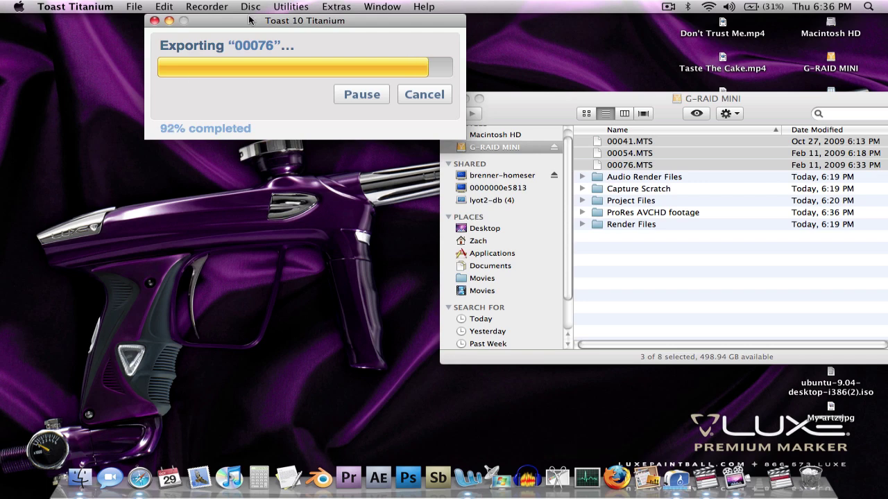
# Expand the ProRes AVCHD footage folder in the drive's Finder window to reveal the converted files
pyautogui.click(673, 284)
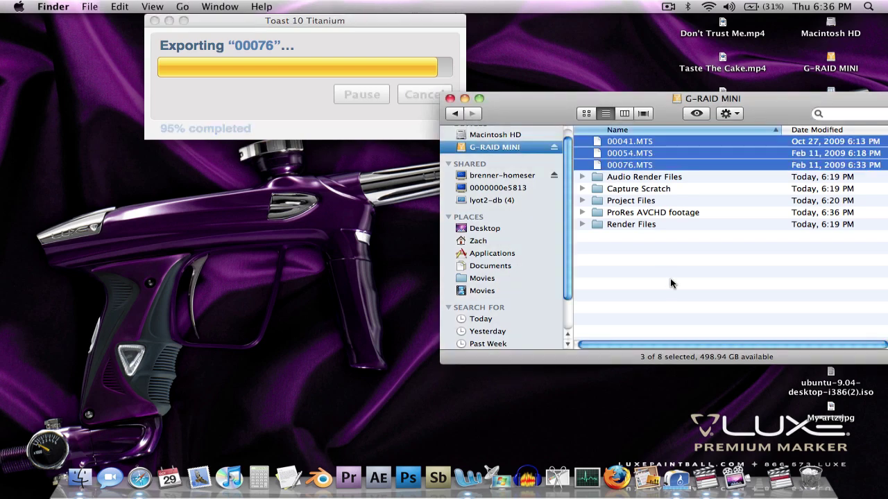
pyautogui.click(634, 213)
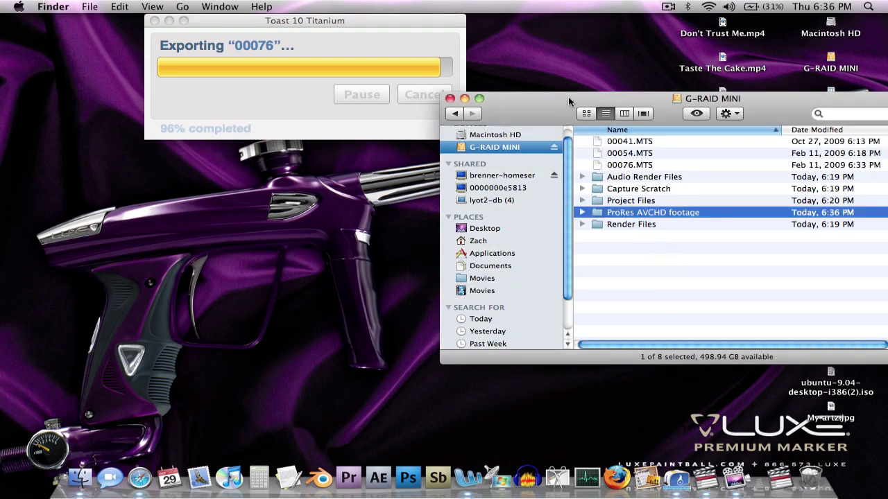
pyautogui.moveTo(568, 96); pyautogui.dragTo(461, 4)
pyautogui.press('Right')
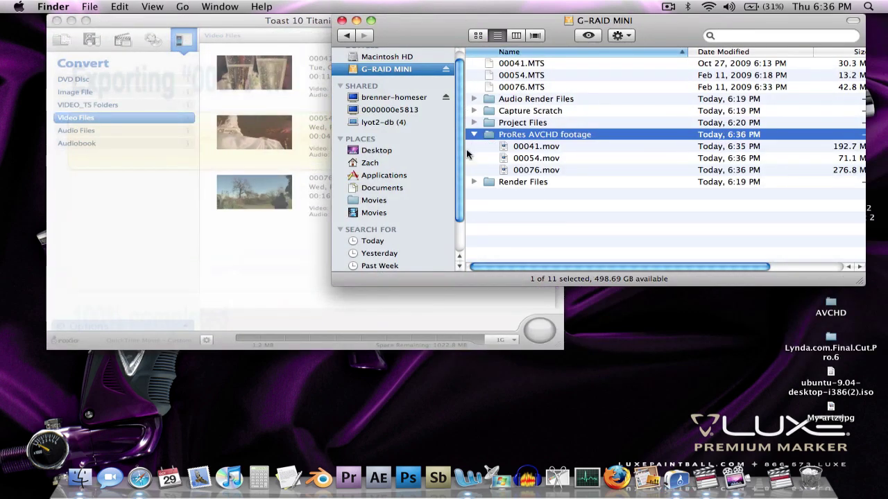
pyautogui.hscroll(2, 594, 208)
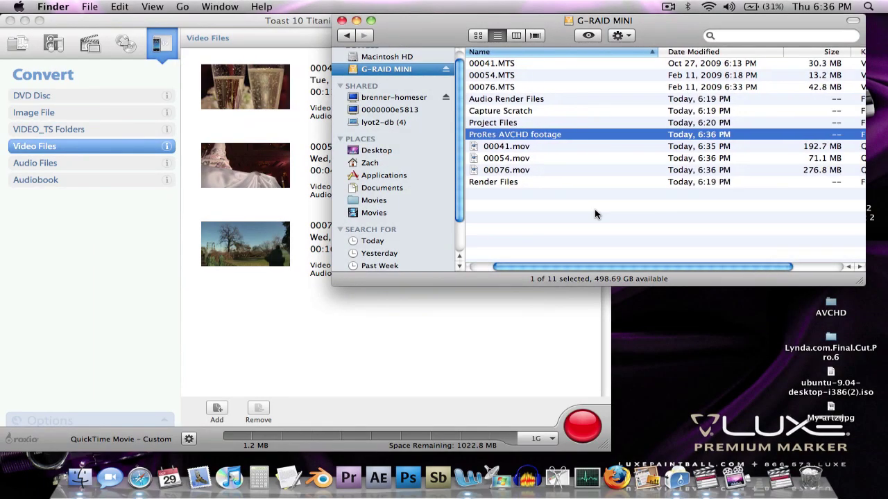
# Quit Toast Titanium, enlarge the Finder window to show all columns, and select 00041.mov
pyautogui.click(120, 62)
pyautogui.click(78, 7)
pyautogui.click(81, 123)
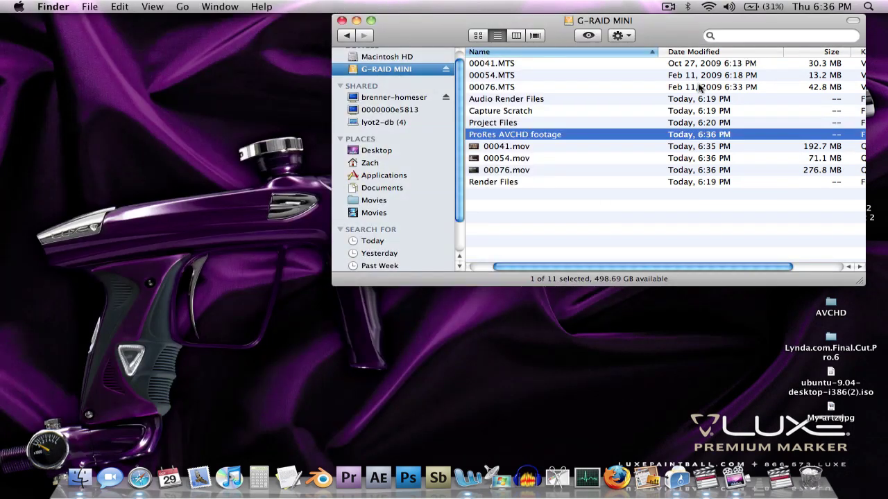
pyautogui.hscroll(-2, 699, 86)
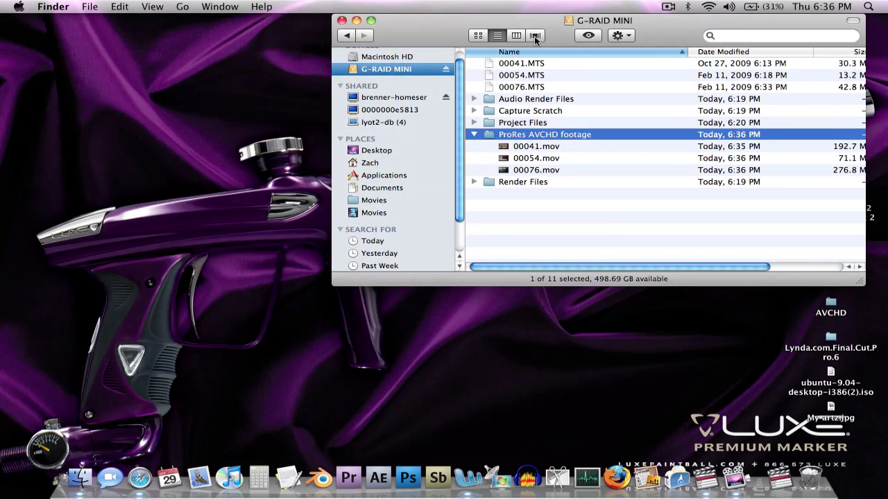
pyautogui.moveTo(498, 20); pyautogui.dragTo(341, 4)
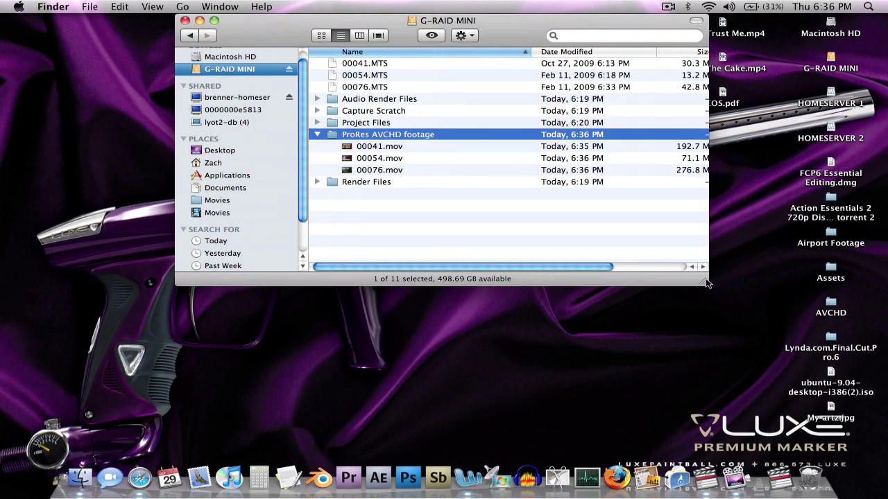
pyautogui.moveTo(697, 287); pyautogui.dragTo(801, 324)
pyautogui.click(446, 77)
pyautogui.press('Up')
pyautogui.press('Down')
pyautogui.press('Down')
pyautogui.press('Down')
pyautogui.press('Down')
pyautogui.press('Down')
pyautogui.press('Down')
pyautogui.press('Down')
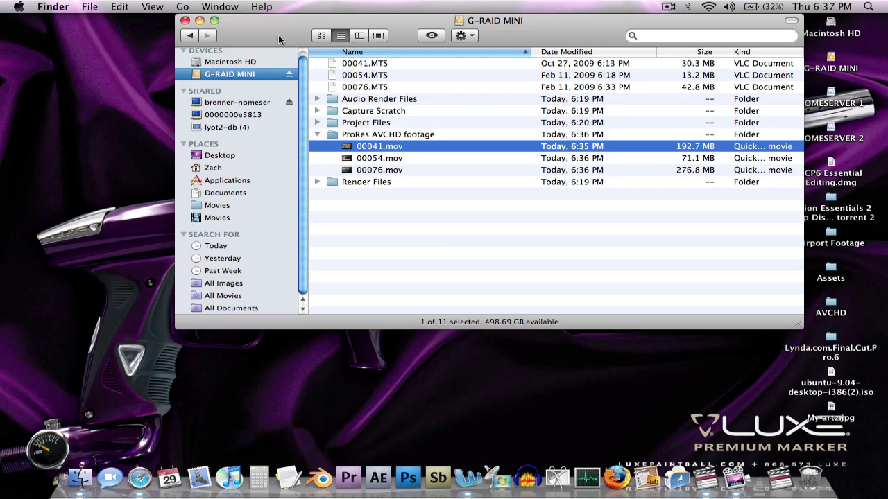
# Import the ProRes AVCHD footage folder into Final Cut Pro as a bin via File > Import > Folder
pyautogui.hotkey('ctrl', 'Left')
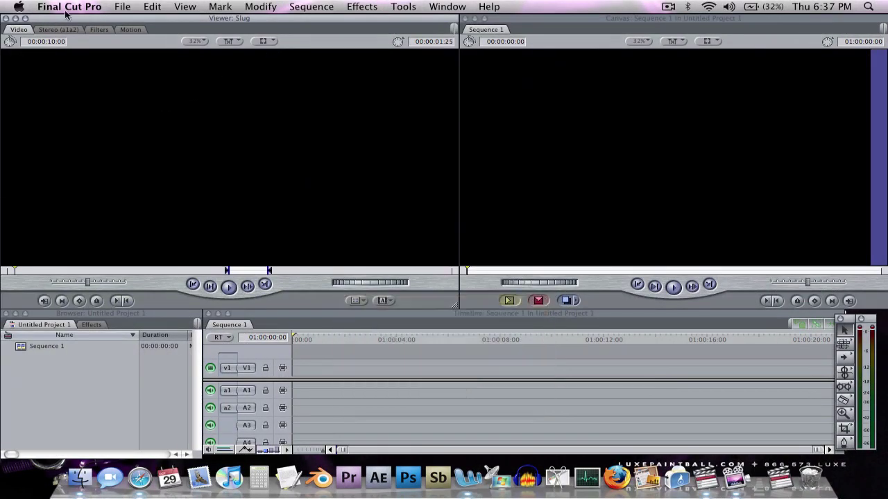
pyautogui.click(127, 6)
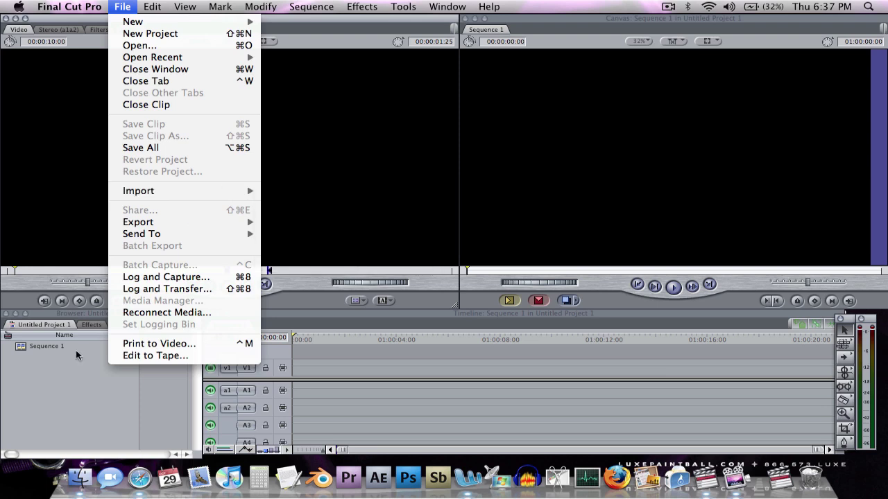
pyautogui.click(32, 350)
pyautogui.click(33, 344)
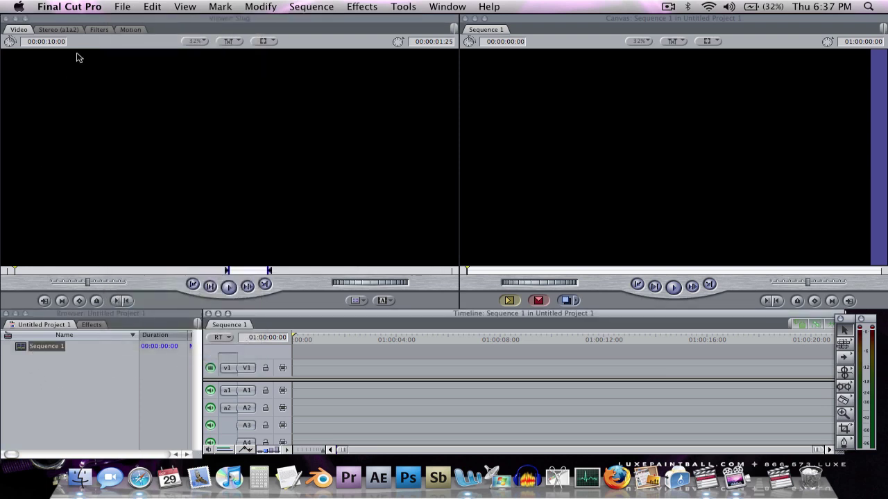
pyautogui.click(143, 6)
pyautogui.moveTo(122, 7)
pyautogui.moveTo(170, 190)
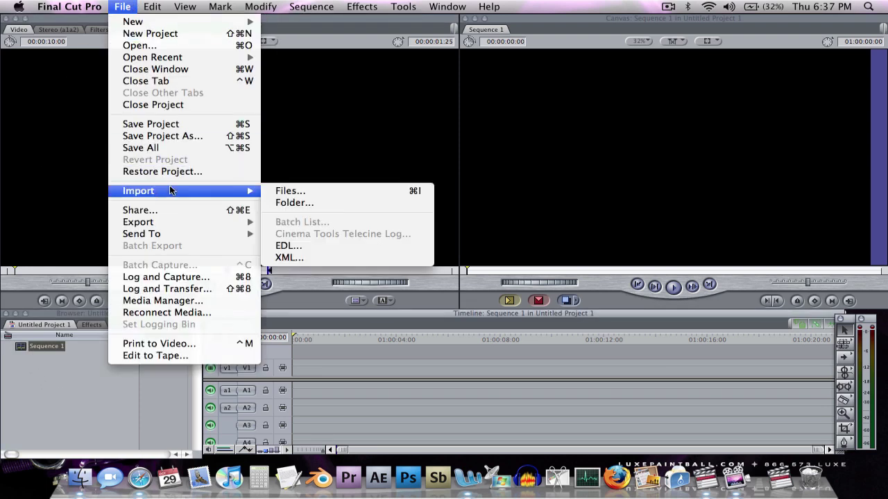
pyautogui.click(313, 203)
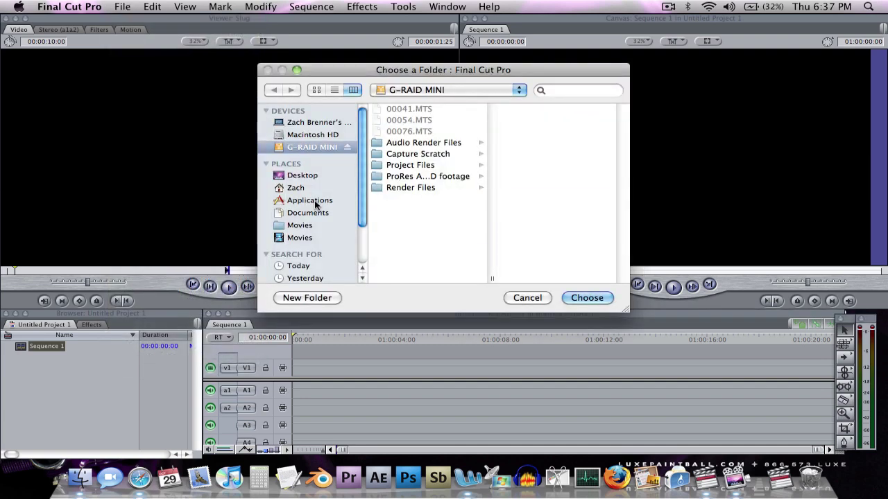
pyautogui.click(401, 179)
pyautogui.press('Return')
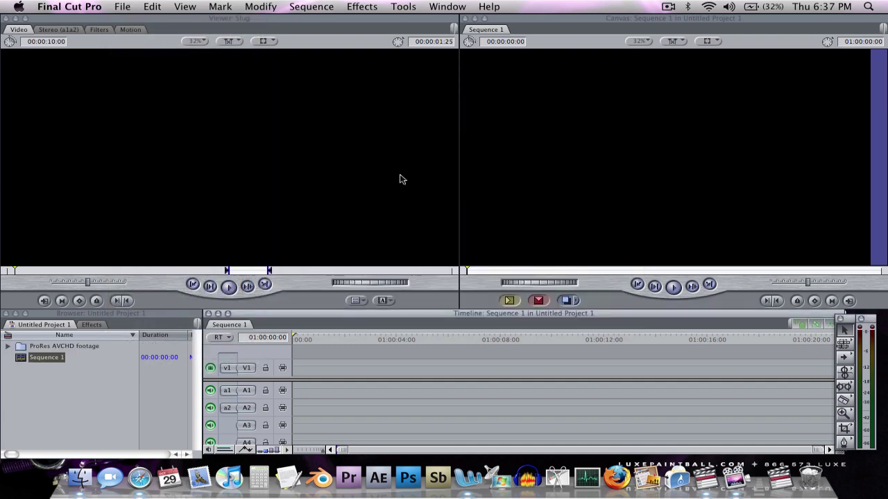
pyautogui.click(47, 346)
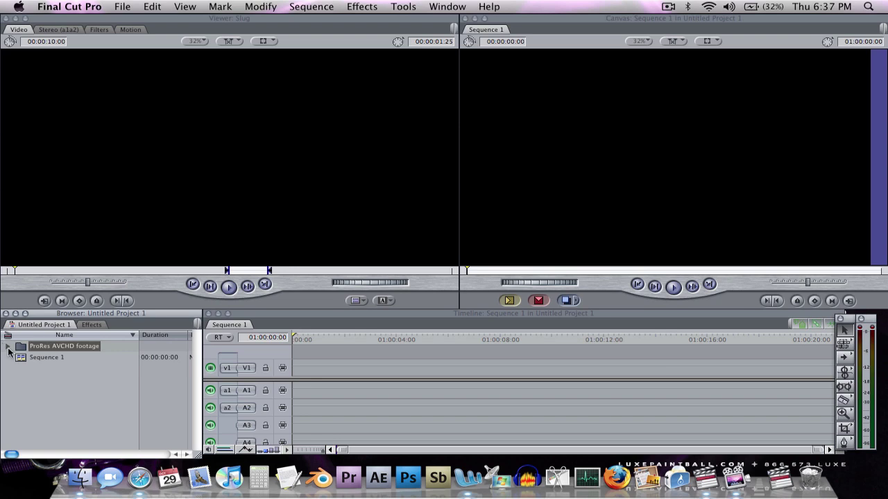
# Drag clip 00041 onto V1 at the start of Sequence 1, matching the sequence settings to it
pyautogui.click(8, 346)
pyautogui.moveTo(29, 359); pyautogui.dragTo(297, 374)
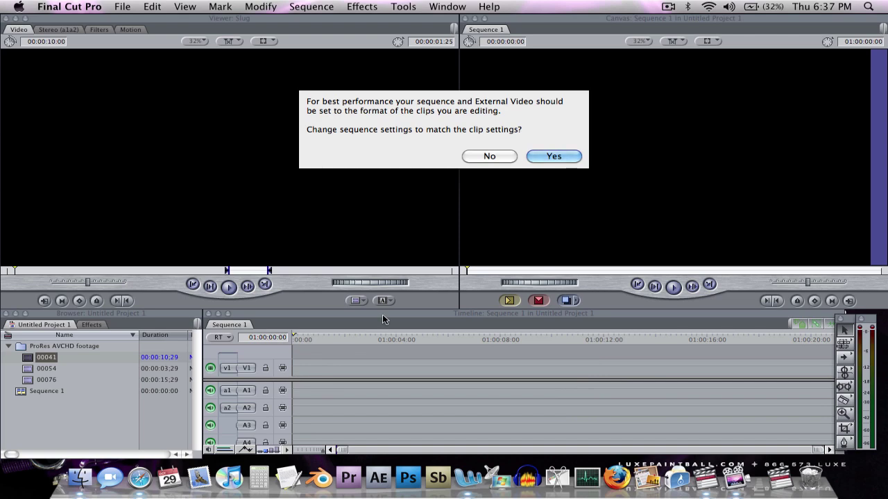
pyautogui.press('Return')
# Play the sequence, match-frame 00041 into the Viewer, render, and play the clip
pyautogui.moveTo(346, 337)
pyautogui.mouseDown()
pyautogui.moveTo(307, 337)
pyautogui.moveTo(491, 346)
pyautogui.moveTo(334, 337)
pyautogui.mouseUp()
pyautogui.press('Home')
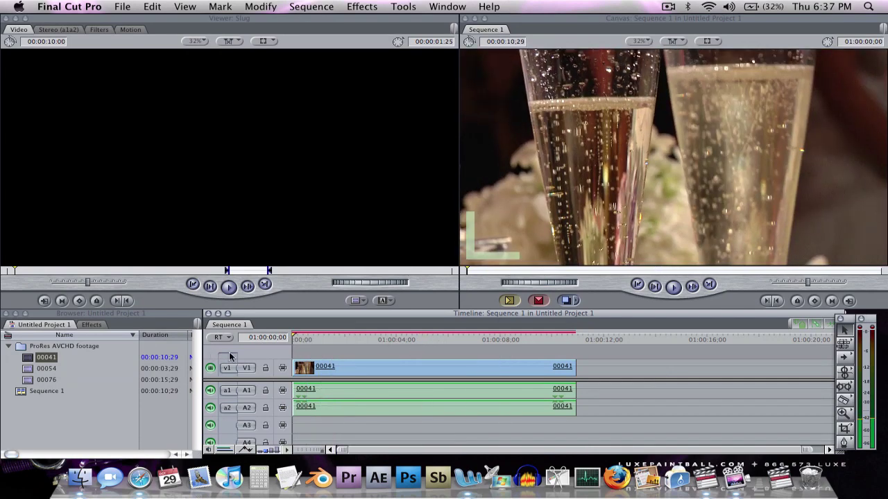
pyautogui.press('space')
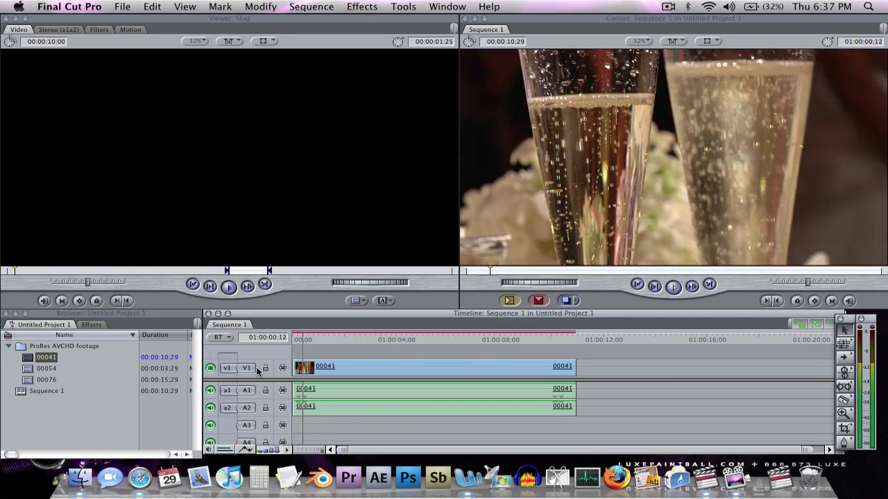
pyautogui.press('f')
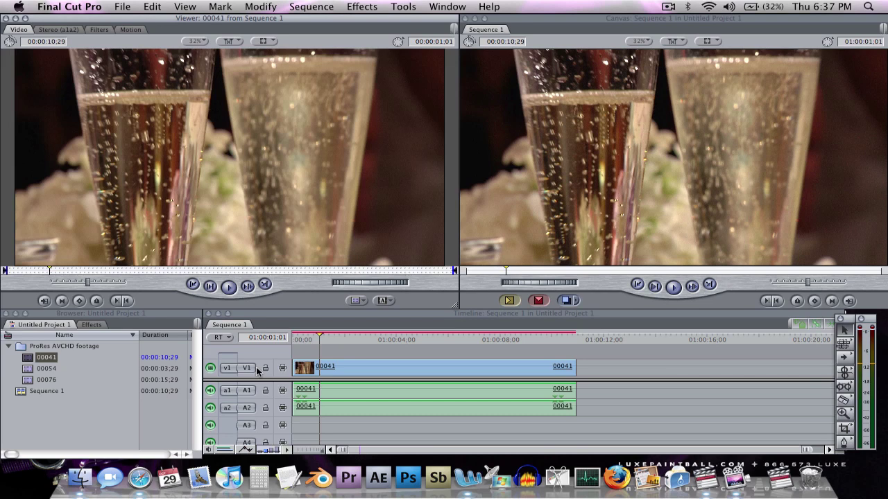
pyautogui.hotkey('alt', 'r')
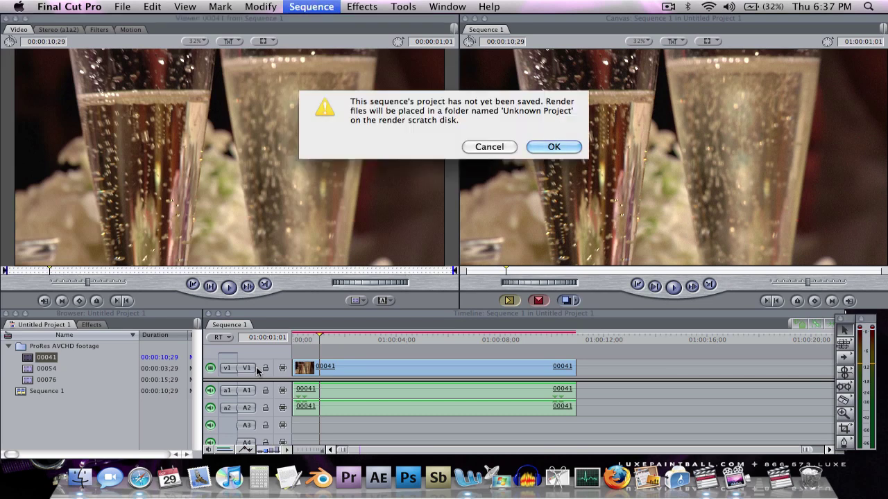
pyautogui.press('Return')
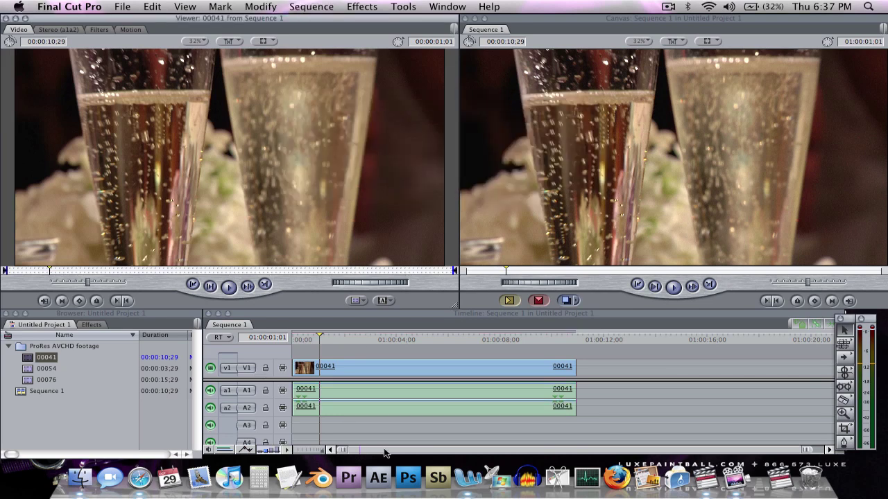
pyautogui.press('space')
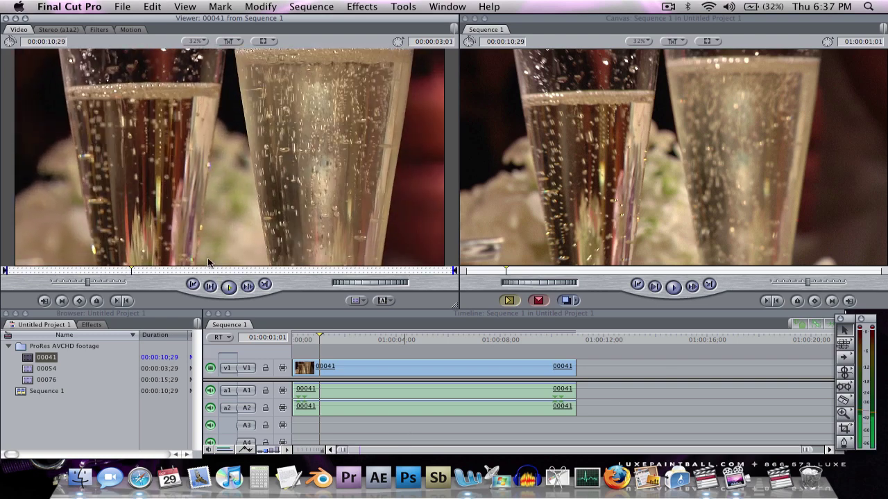
# Mark In and Out points around a short section of clip 00041 in the Viewer
pyautogui.click(138, 271)
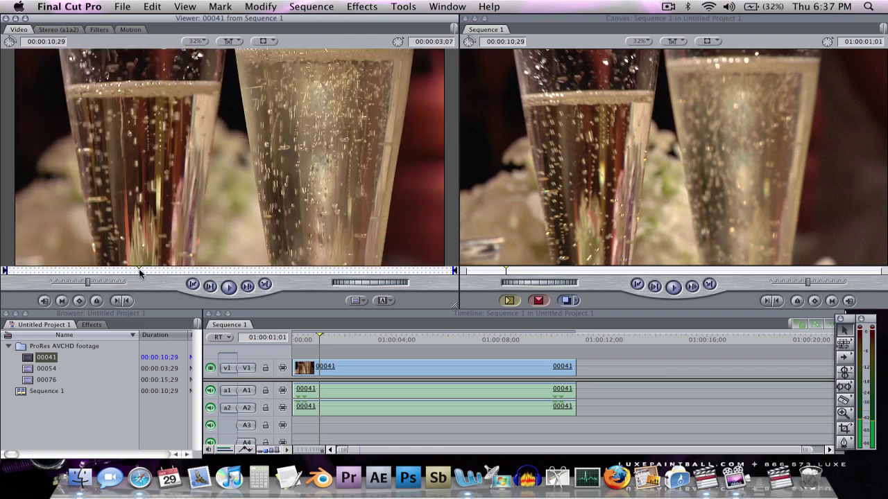
pyautogui.click(126, 271)
pyautogui.press('i')
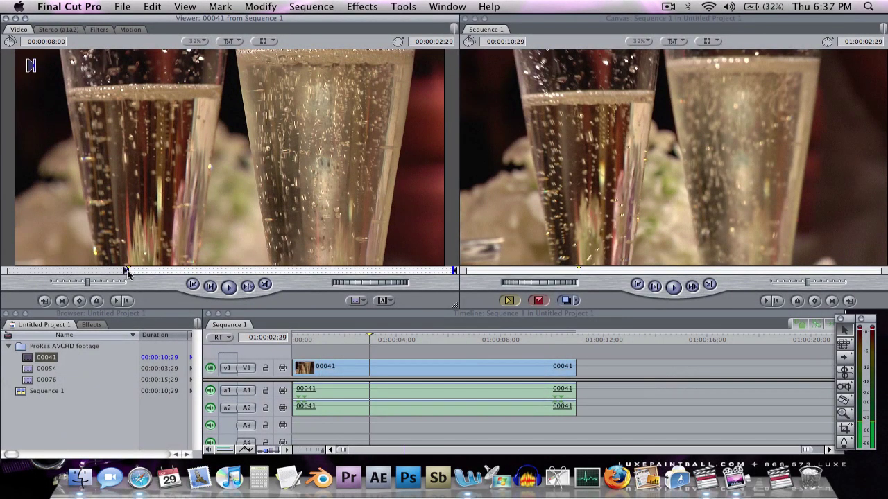
pyautogui.press('o')
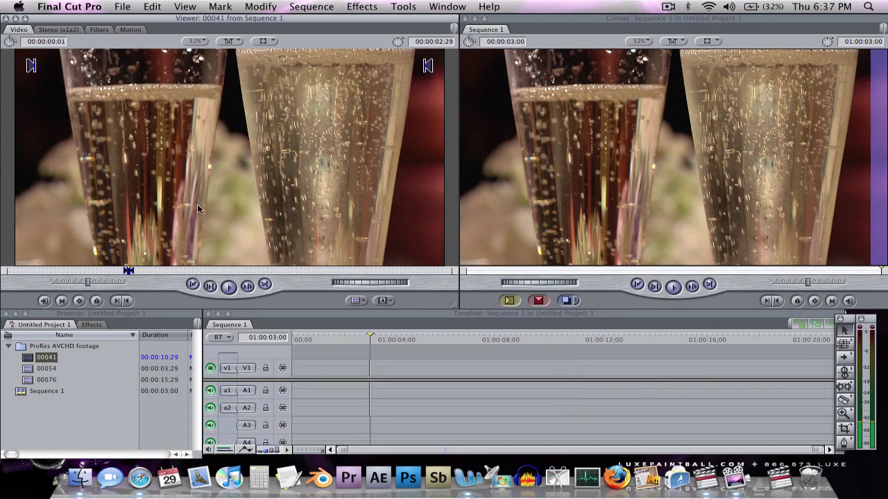
pyautogui.click(204, 271)
pyautogui.press('o')
# Edit the marked section into Sequence 1, then undo to leave the timeline empty
pyautogui.press('F10')
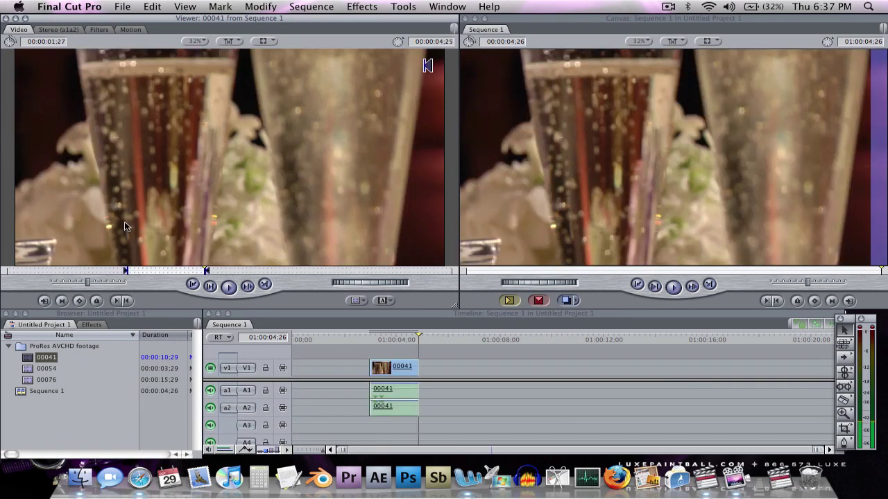
pyautogui.moveTo(124, 222); pyautogui.dragTo(476, 382)
pyautogui.press('super+z')
pyautogui.press('super+z')
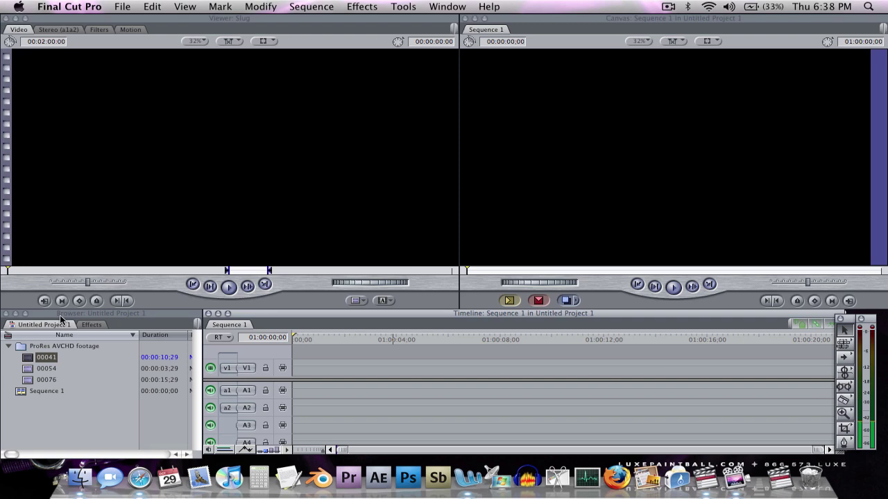
pyautogui.hotkey('ctrl', 'Left')
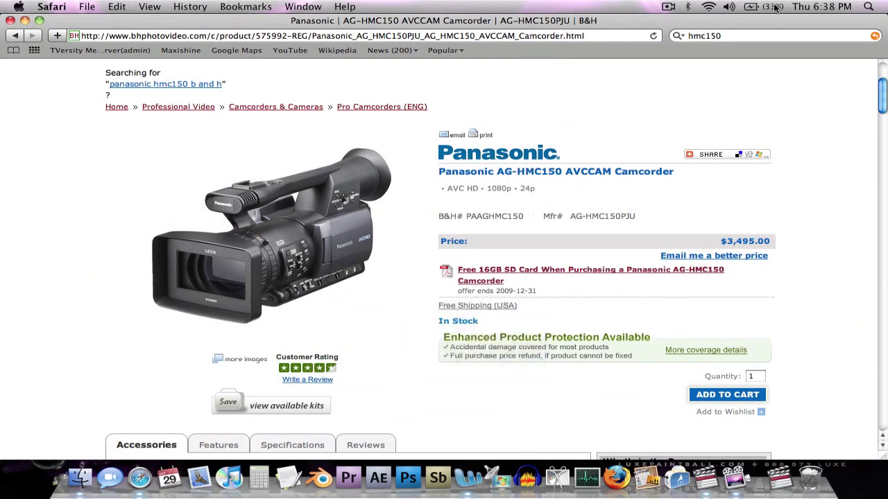
pyautogui.scroll(-2, 668, 79)
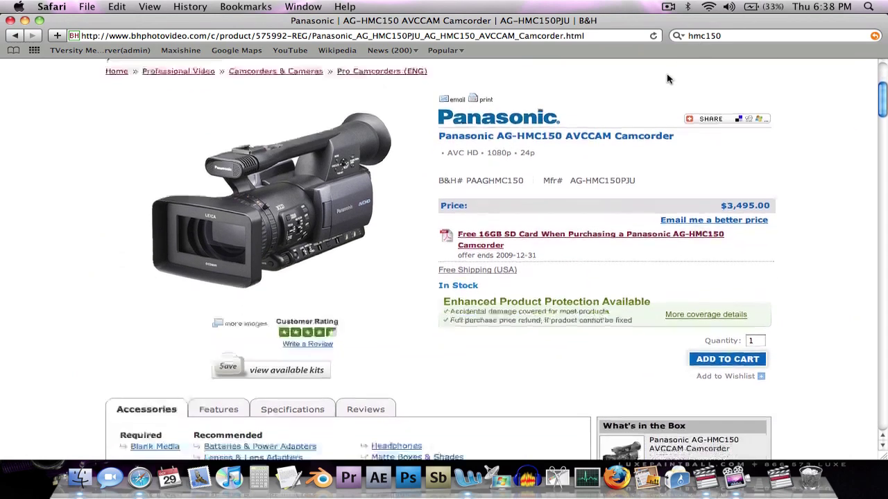
pyautogui.scroll(1, 668, 79)
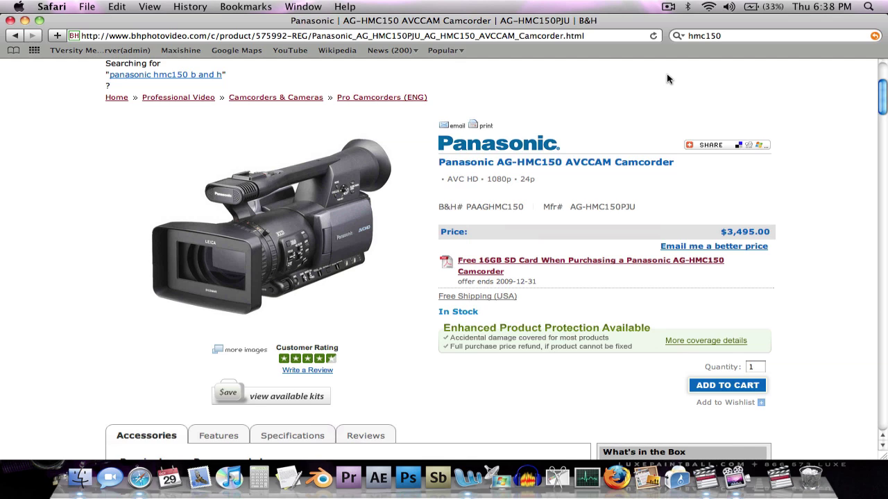
pyautogui.moveTo(667, 149); pyautogui.dragTo(647, 138)
pyautogui.scroll(6, 648, 138)
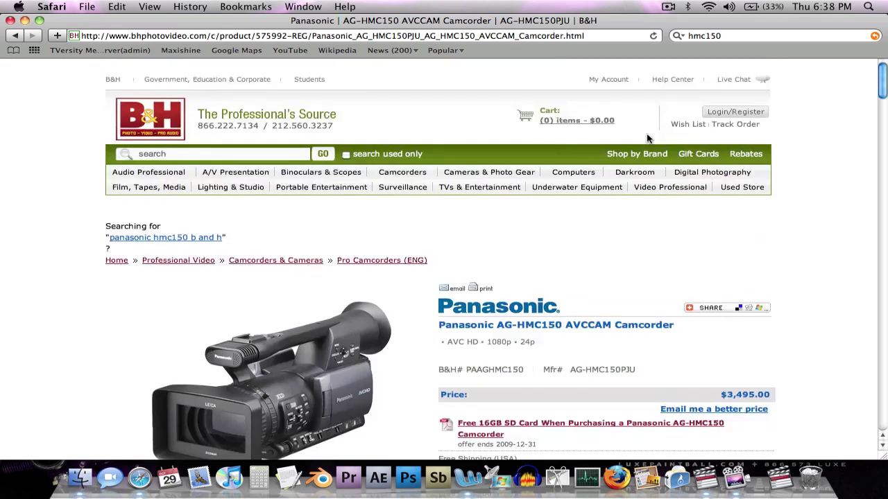
pyautogui.scroll(-5, 763, 139)
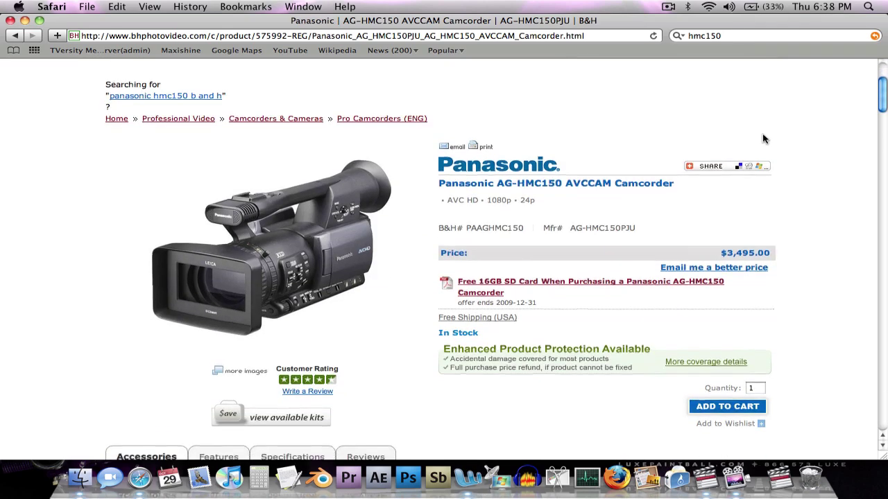
pyautogui.hotkey('ctrl', 'Right')
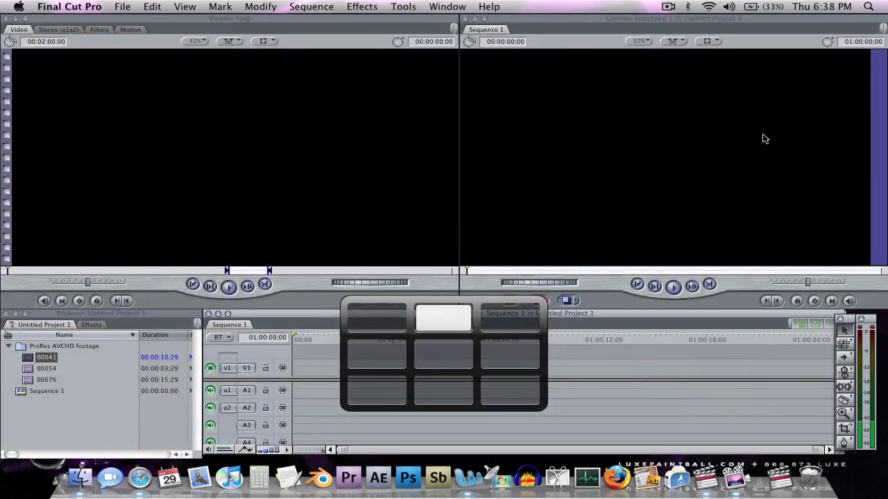
# Load clip 00054 in the Viewer, play it forward and backward, and park on the cake frame
pyautogui.doubleClick(27, 369)
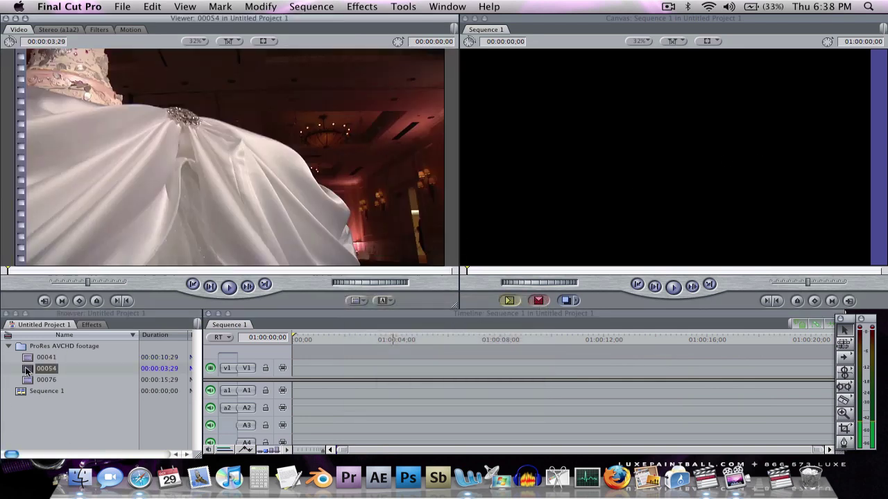
pyautogui.press('space')
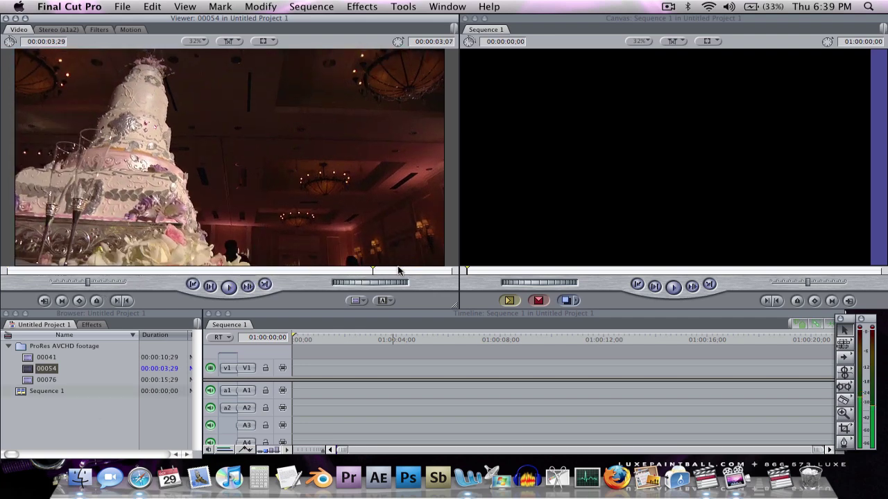
pyautogui.press('j')
pyautogui.click(180, 269)
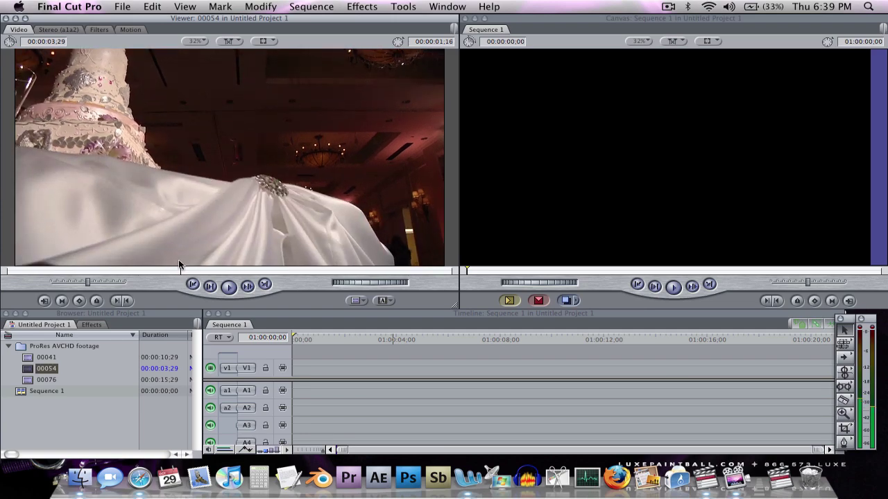
pyautogui.press('F9')
pyautogui.press('F9')
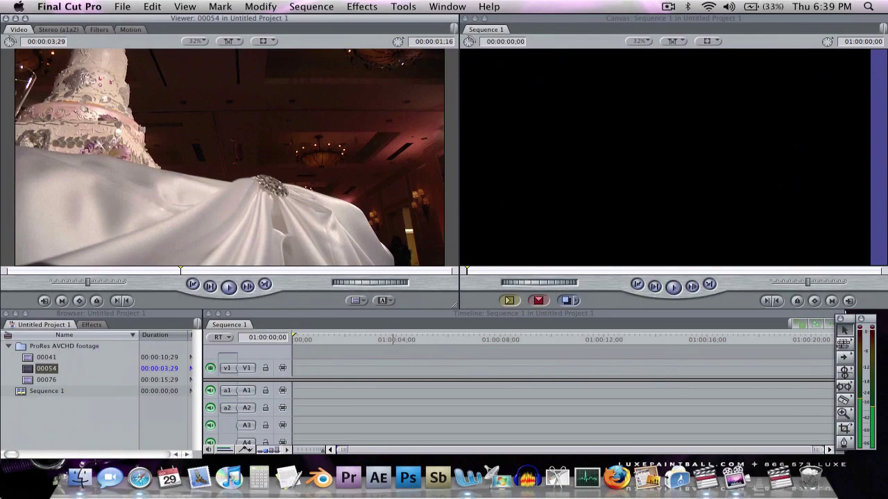